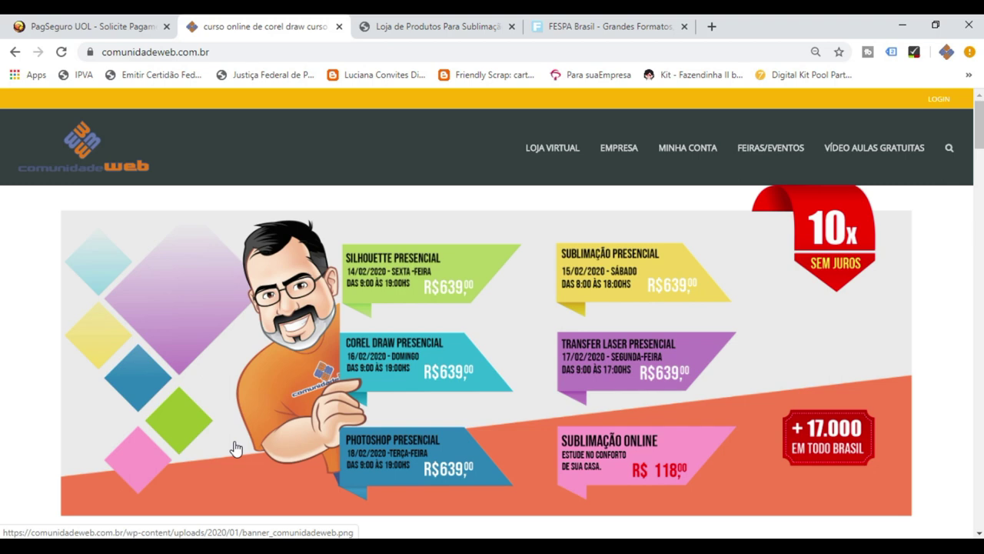
Switch to the PagSeguro 'Solicite Pagamentos' tab to bring up the blank payment request form.
click(73, 29)
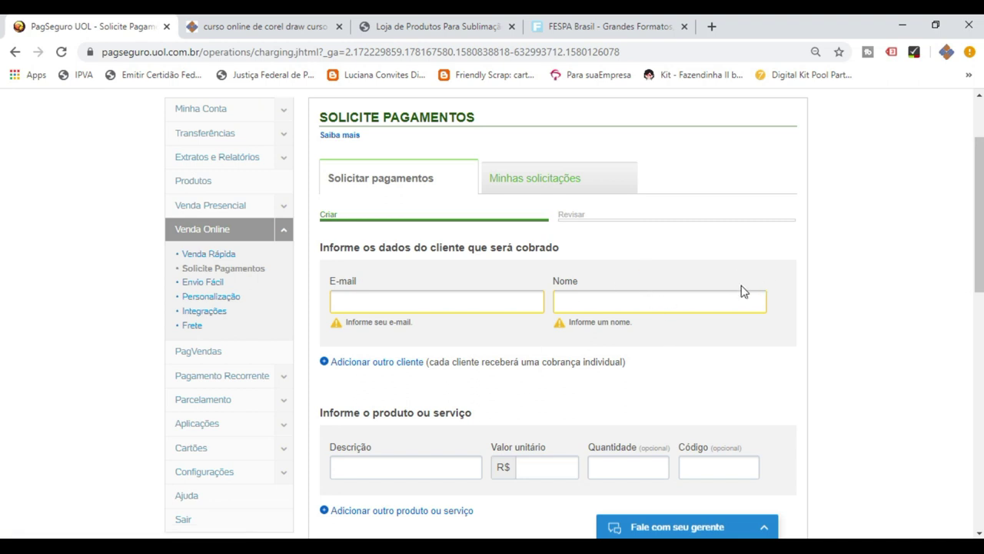
Fill in the client's e-mail address and first name in the customer section.
click(477, 306)
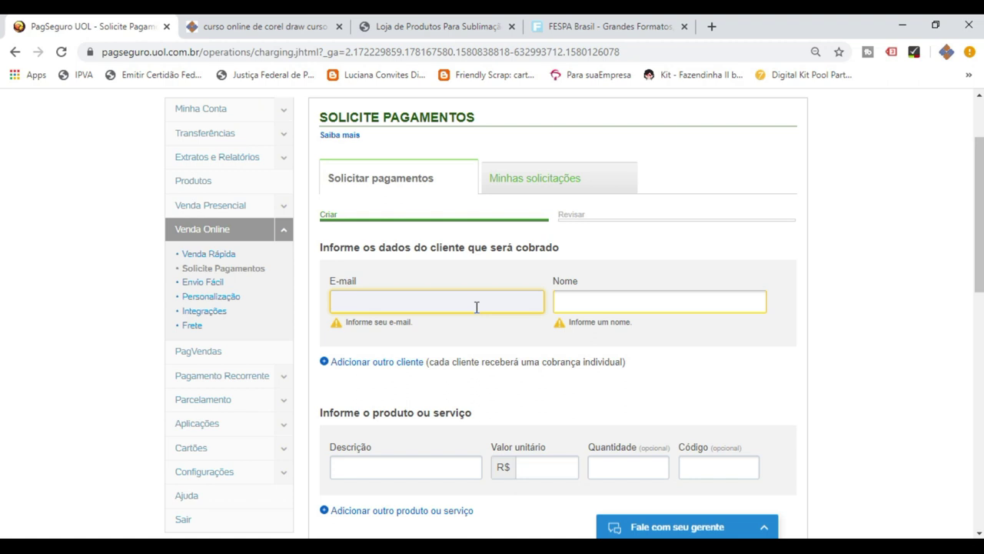
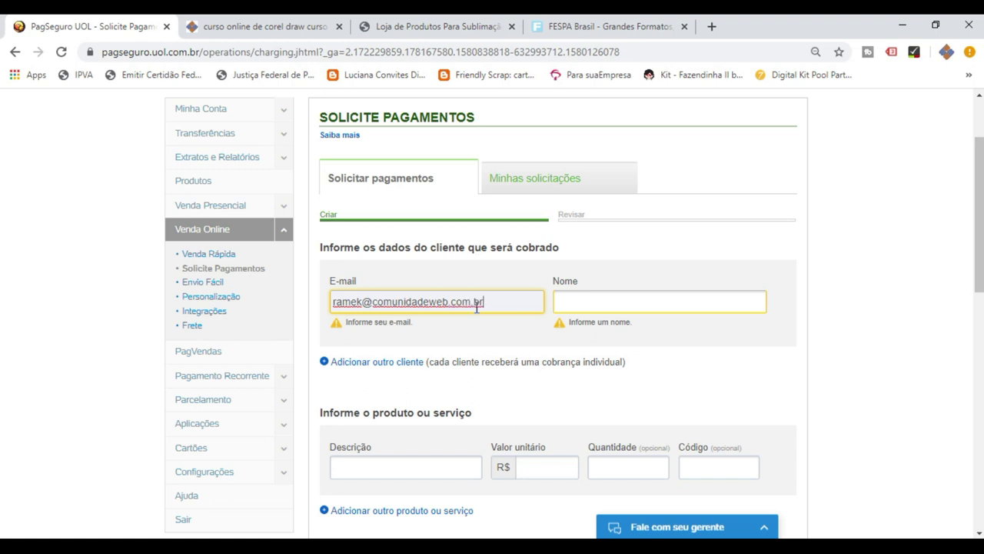
click(580, 301)
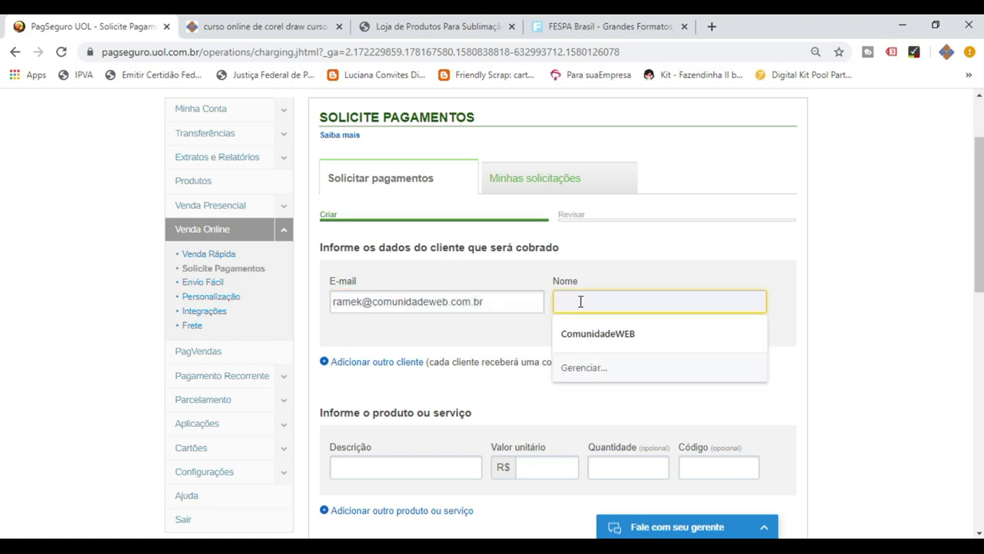
text(Alex)
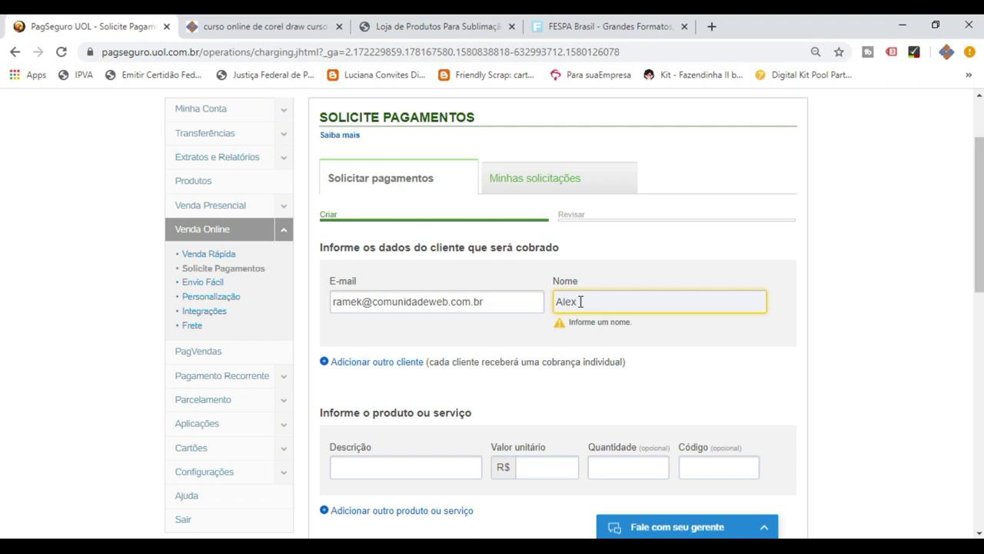
click(889, 251)
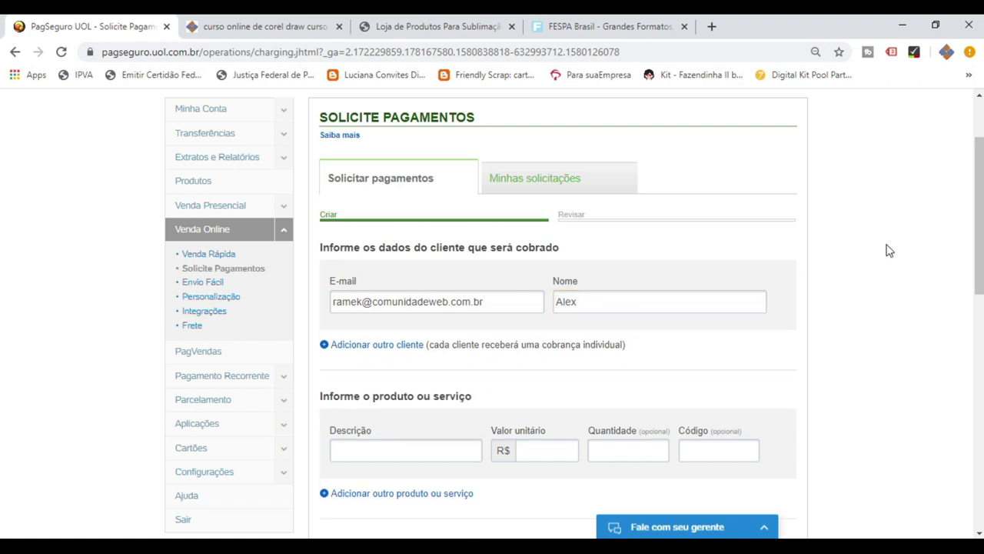
scroll(889, 251, down, 2)
Enter the first product 'kit de tinta genesis A4' at R$ 128,00, quantity 1.
click(400, 304)
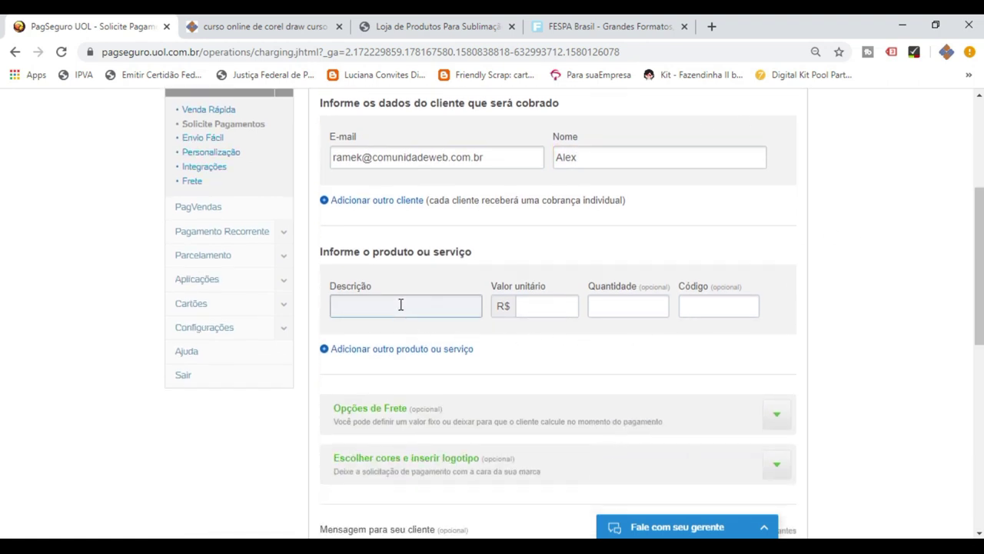
text(kit de tina)
key(BackSpace)
text(ta genesis A4)
click(549, 309)
text(12800)
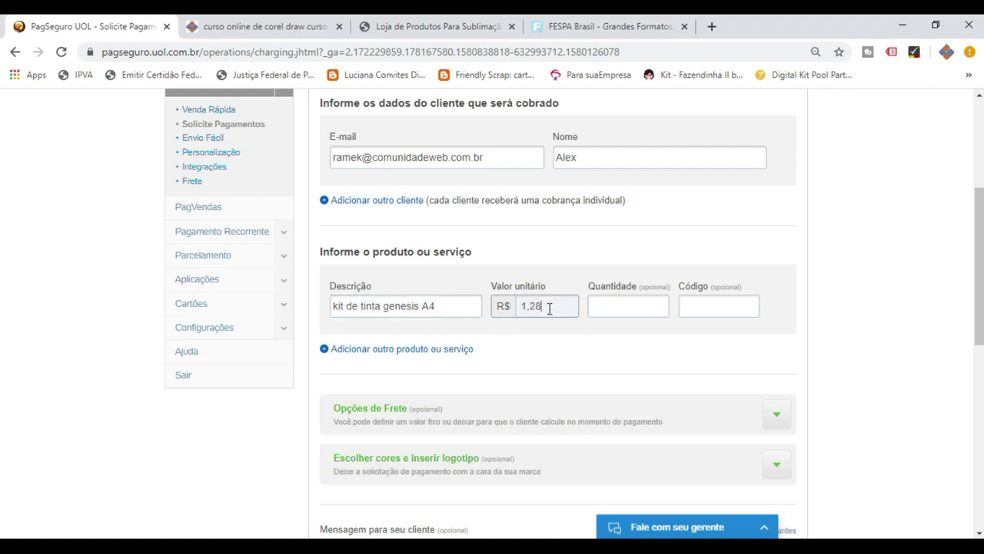
click(615, 309)
text(1)
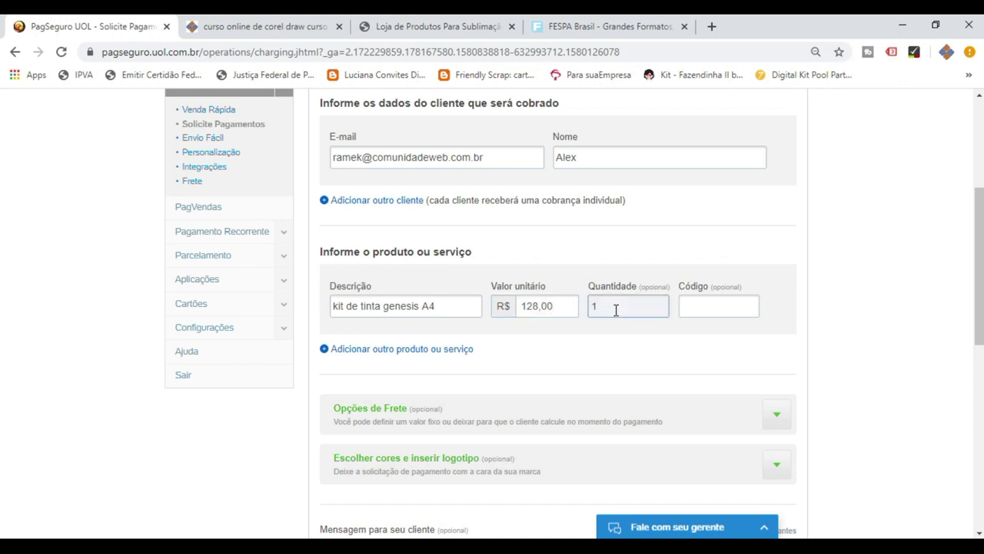
click(924, 347)
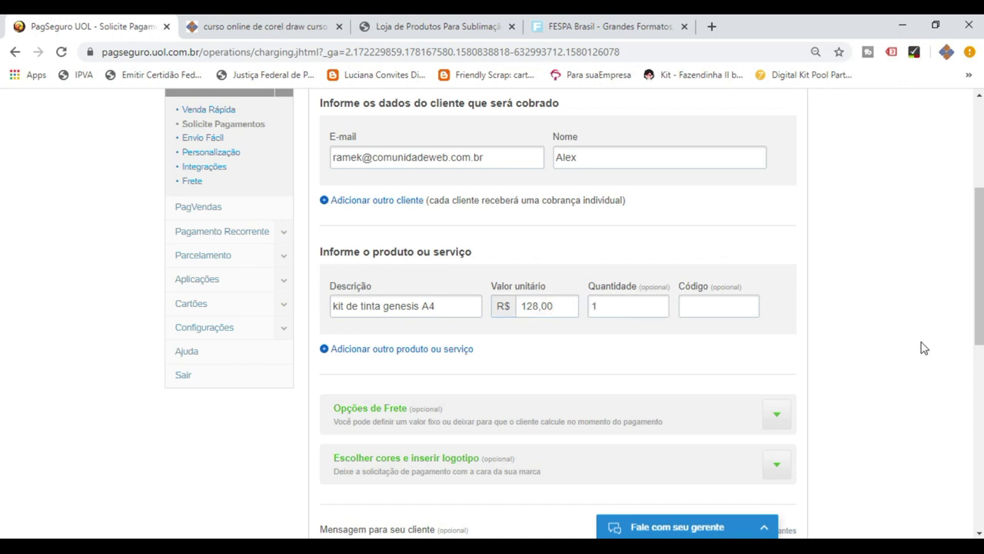
scroll(924, 348, down, 1)
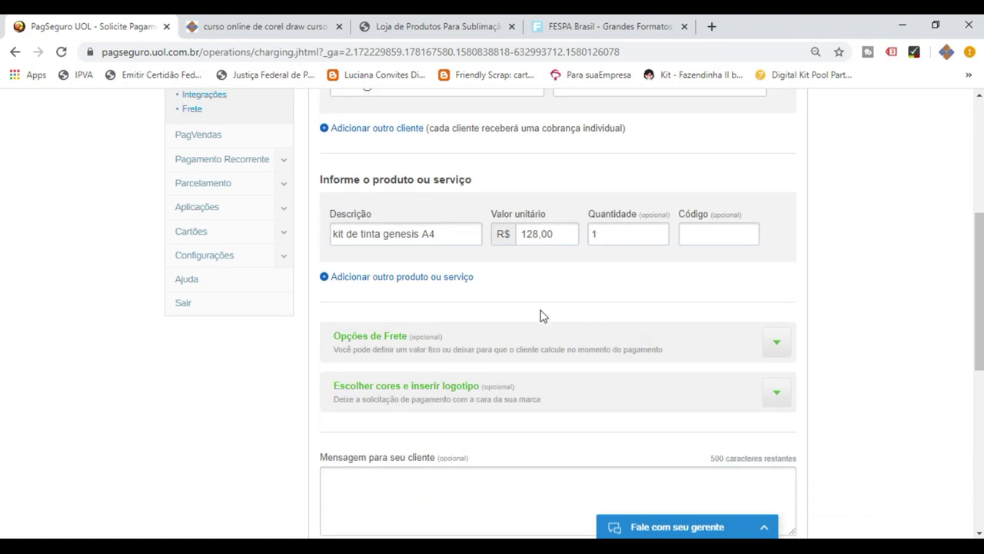
click(386, 277)
Fill the second product line: 'Papel Sublimatico A4 Globinho' at R$ 32,00, quantity 2.
click(405, 317)
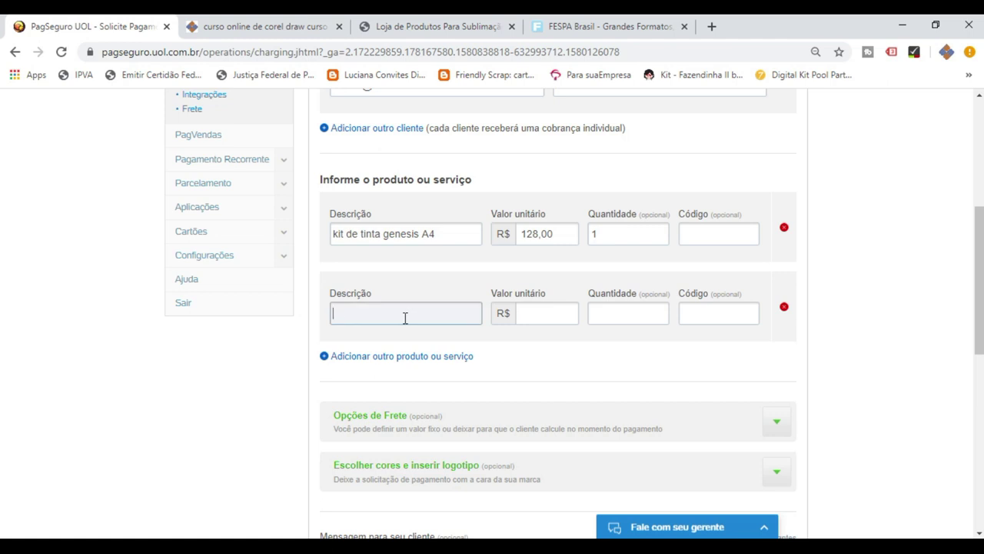
text(Papel Sublimatico A4 Globinho)
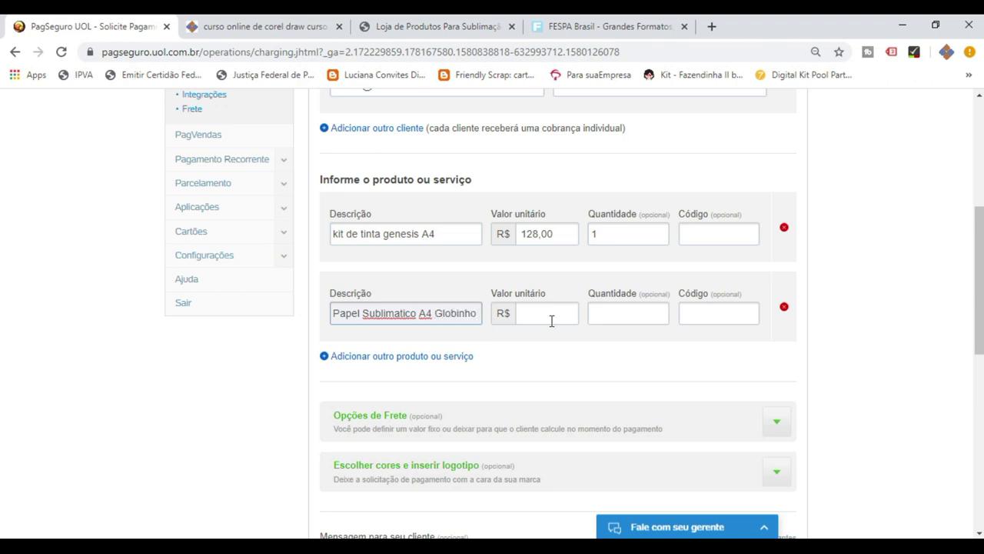
click(551, 317)
text(0,03200)
click(619, 309)
text(2)
Add a third product 'Adesivo Vinil sublimatico A4' at R$ 25,00, quantity 1.
click(599, 360)
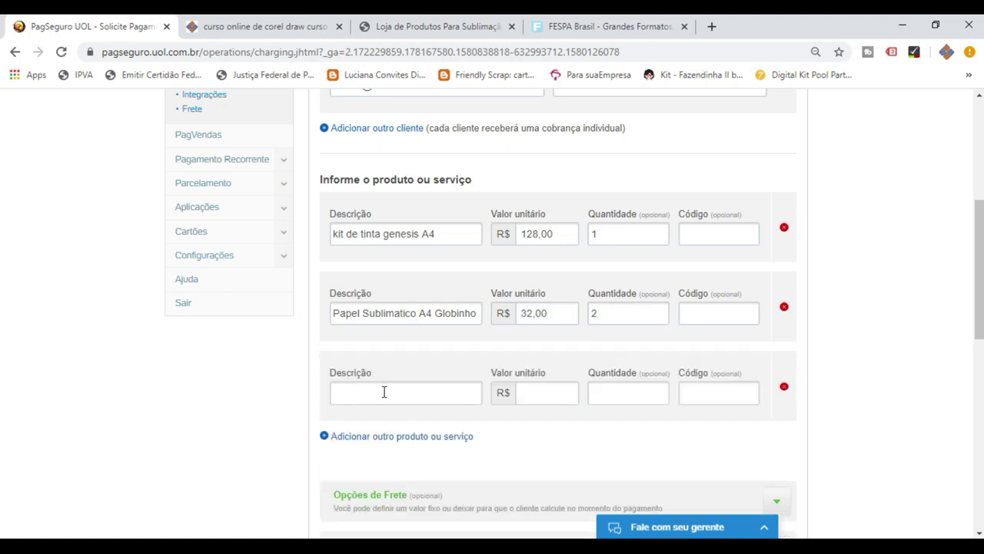
click(384, 392)
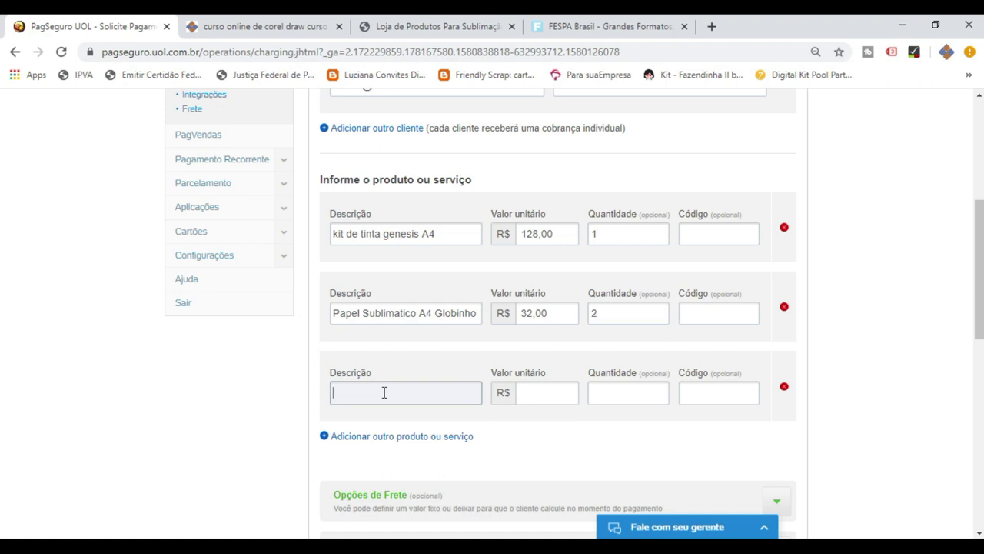
text(Adesivo Vinil sulb)
key(BackSpace)
key(BackSpace)
text(blimatico)
click(524, 395)
text(0,25)
text(00)
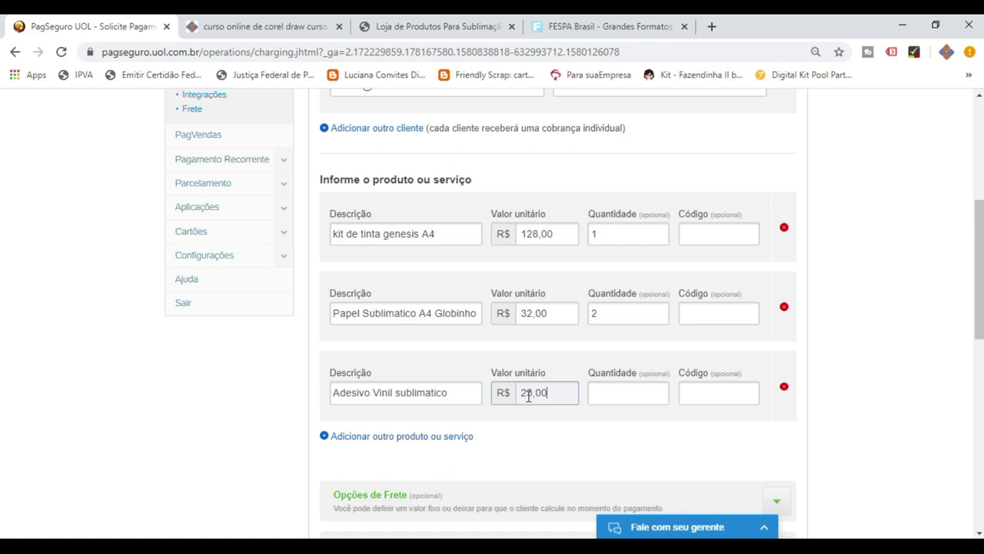
click(475, 393)
text(A4)
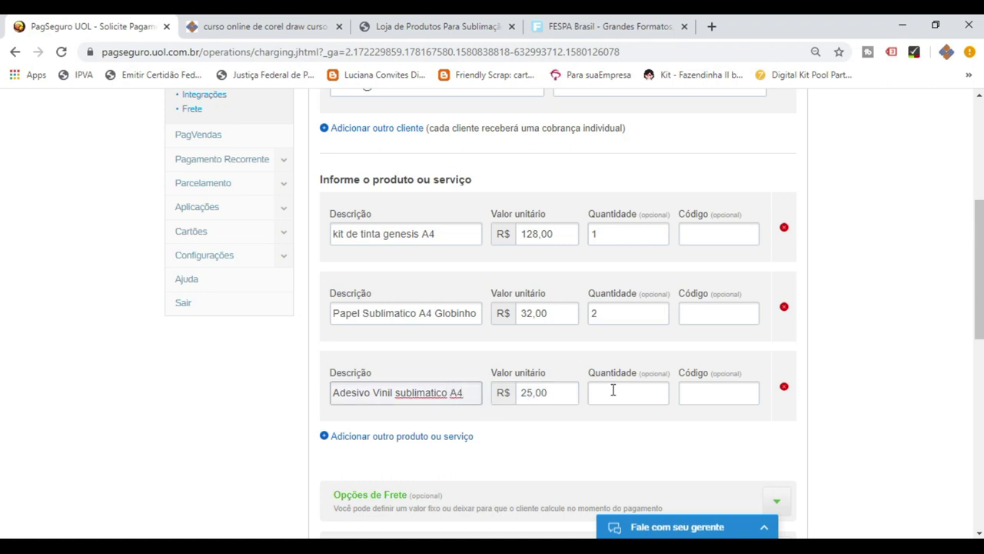
click(625, 395)
text(1)
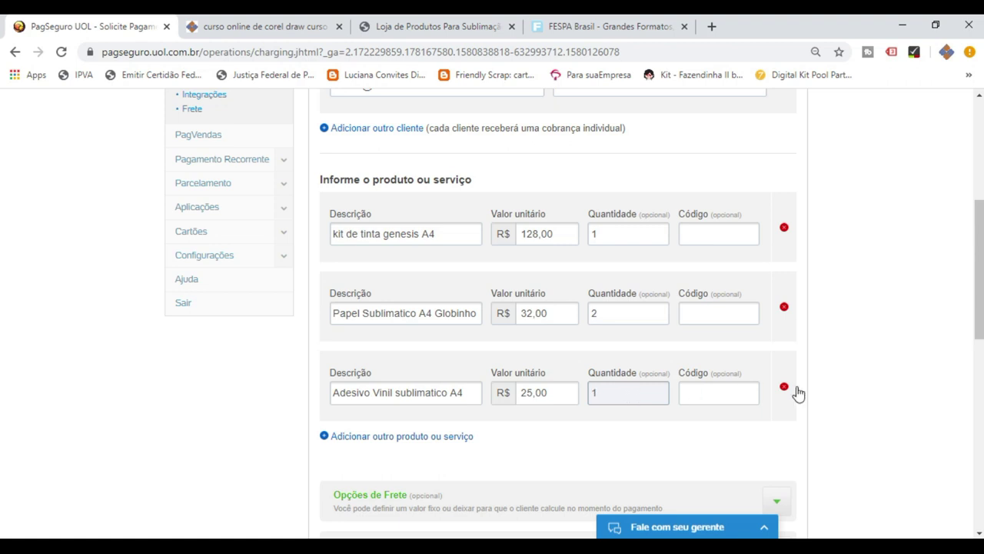
click(866, 376)
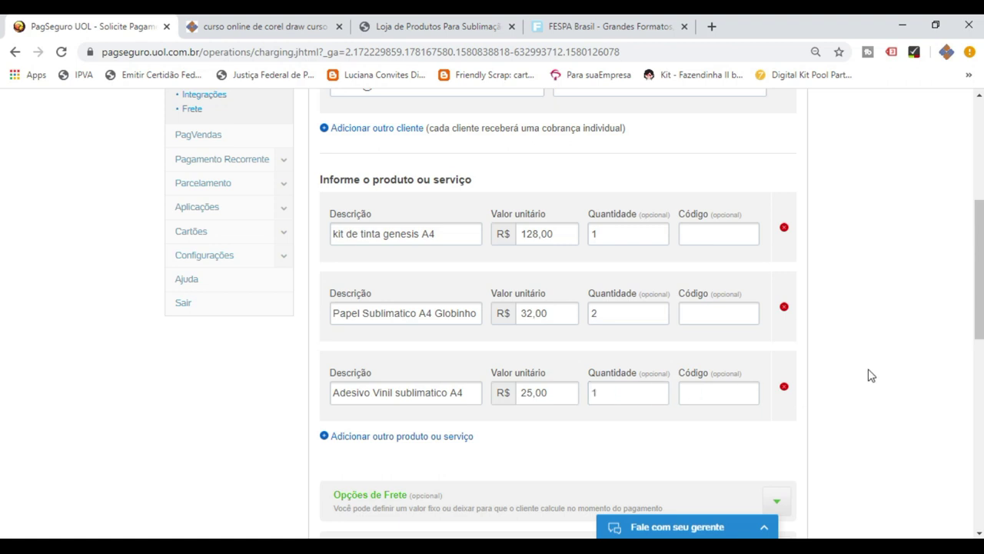
Expand Opções de Frete and choose 'A calcular' for shipping.
scroll(867, 374, down, 2)
scroll(872, 362, up, 2)
scroll(661, 341, down, 2)
scroll(657, 329, down, 1)
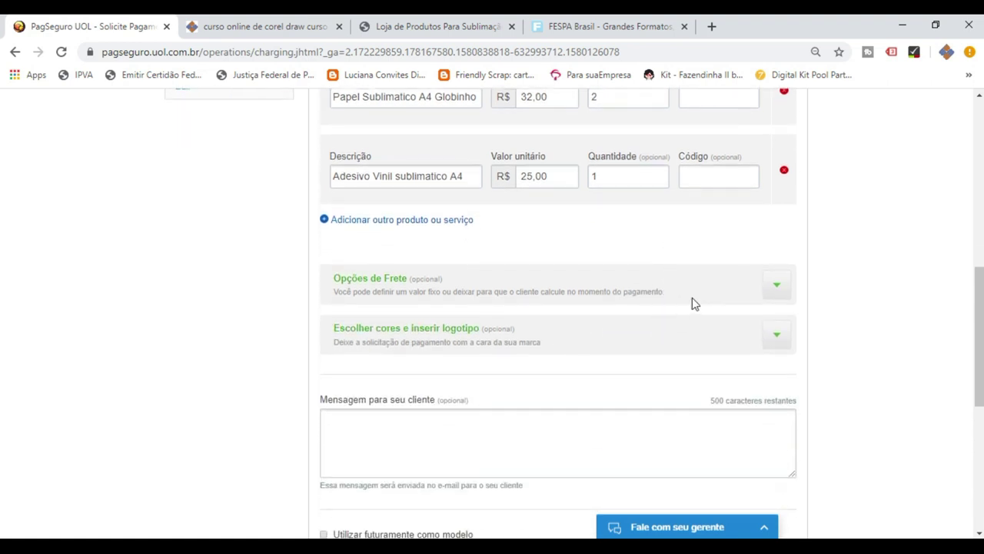
click(777, 289)
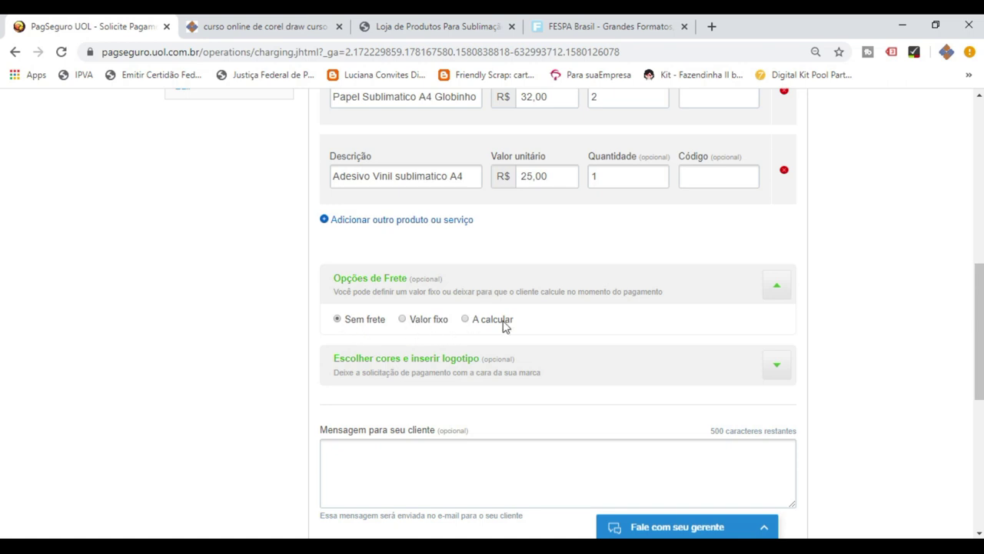
click(466, 319)
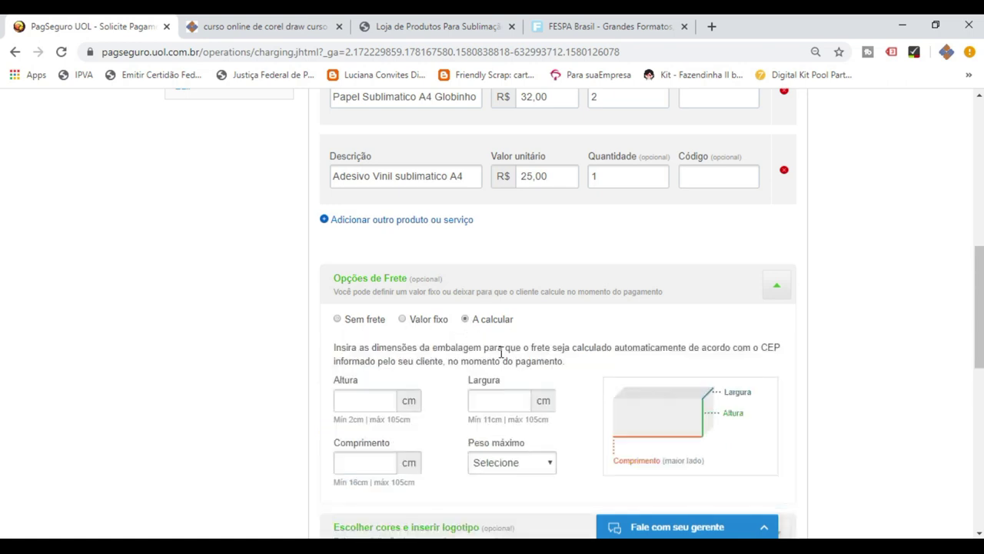
scroll(521, 366, down, 1)
scroll(521, 366, down, 2)
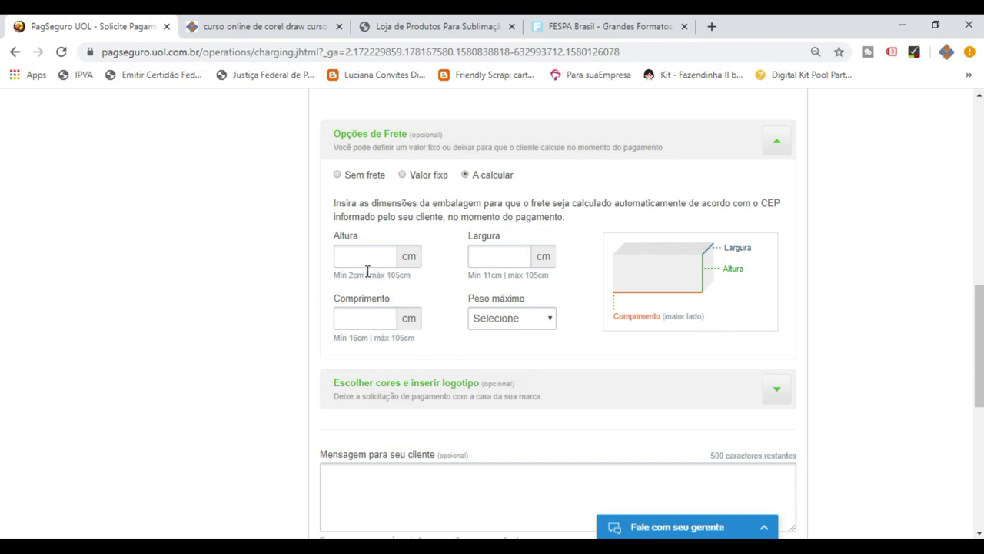
Set the package to Altura 5, Largura 20, Comprimento 32 cm, Peso máximo 1.0 Kg.
click(367, 258)
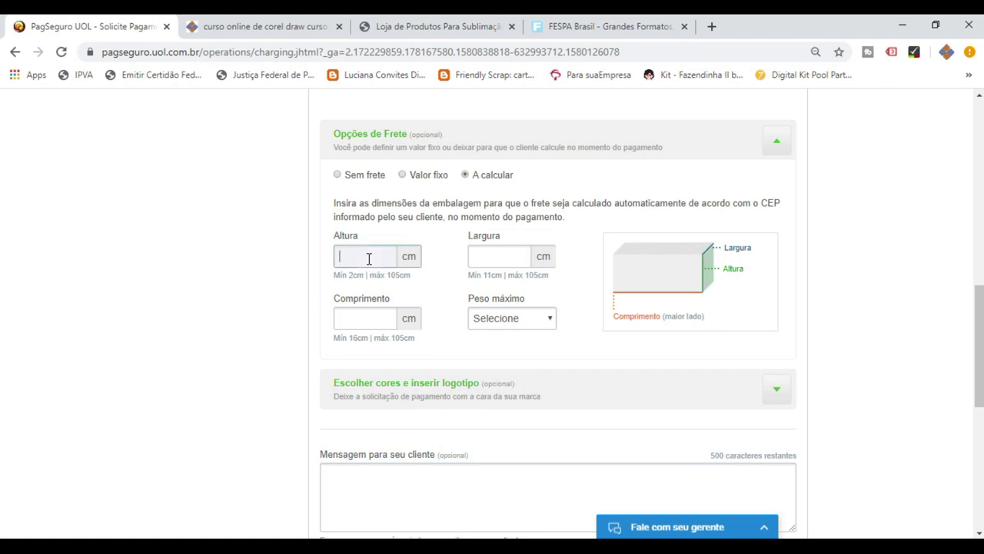
text(15)
drag(369, 259, 325, 263)
text(5)
click(487, 255)
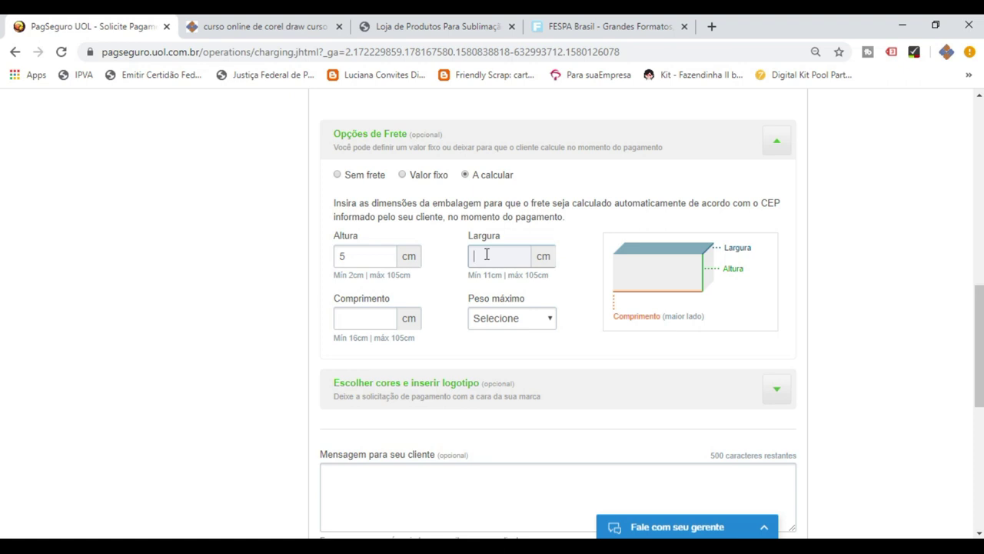
text(20)
click(372, 322)
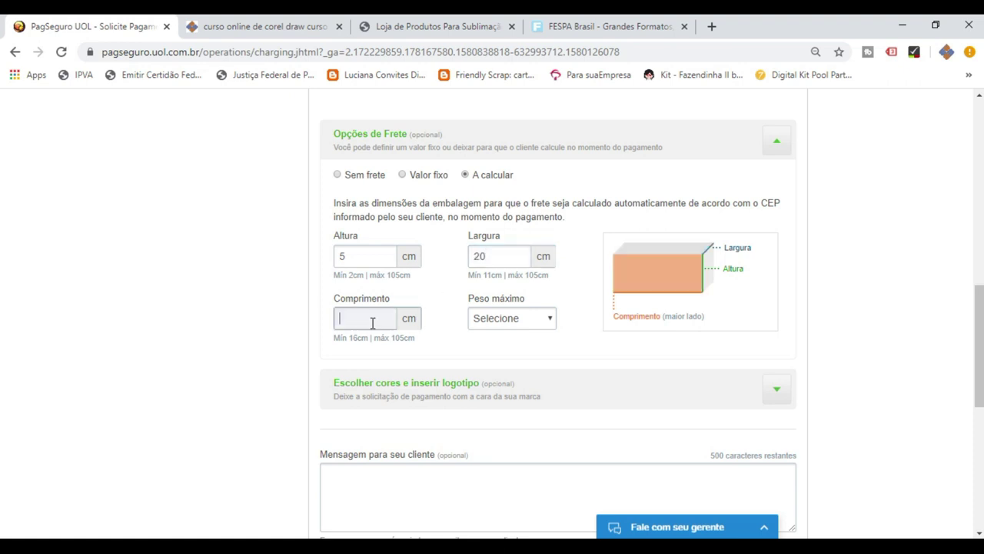
text(32)
click(490, 321)
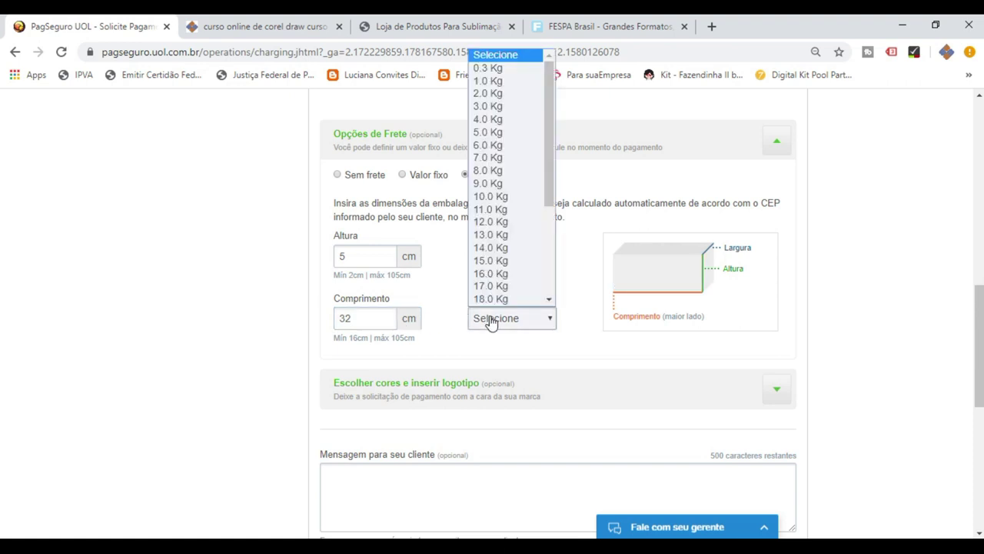
click(514, 82)
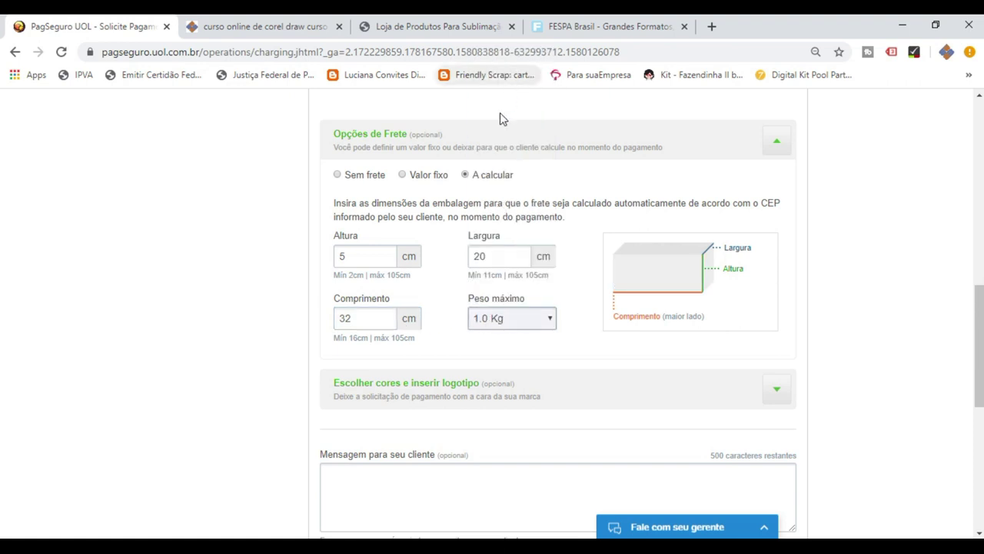
scroll(916, 319, down, 2)
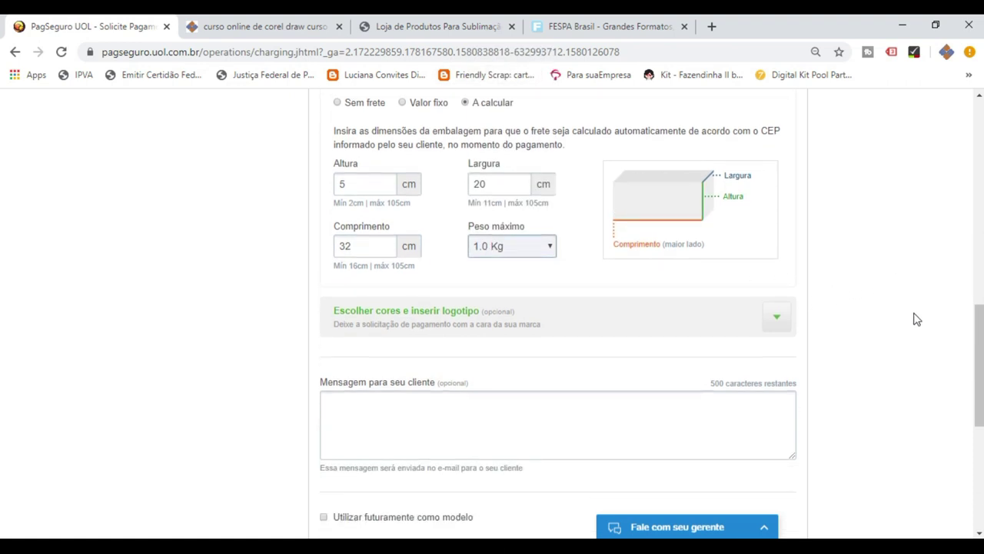
scroll(916, 319, down, 3)
Begin the client message with 'Ola, obrigado por escolher nossos produtos'.
click(531, 286)
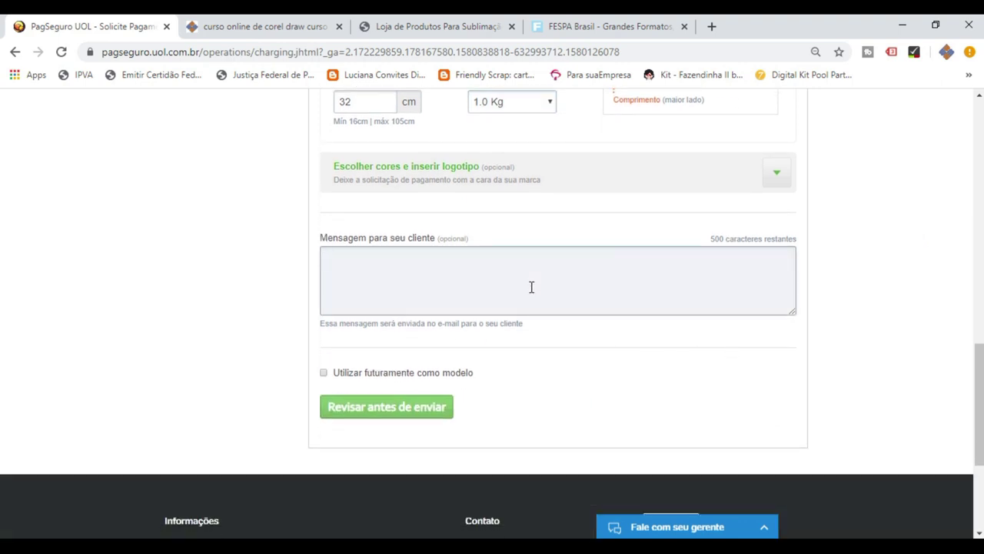
text(Ola, obrigado por escolher nos)
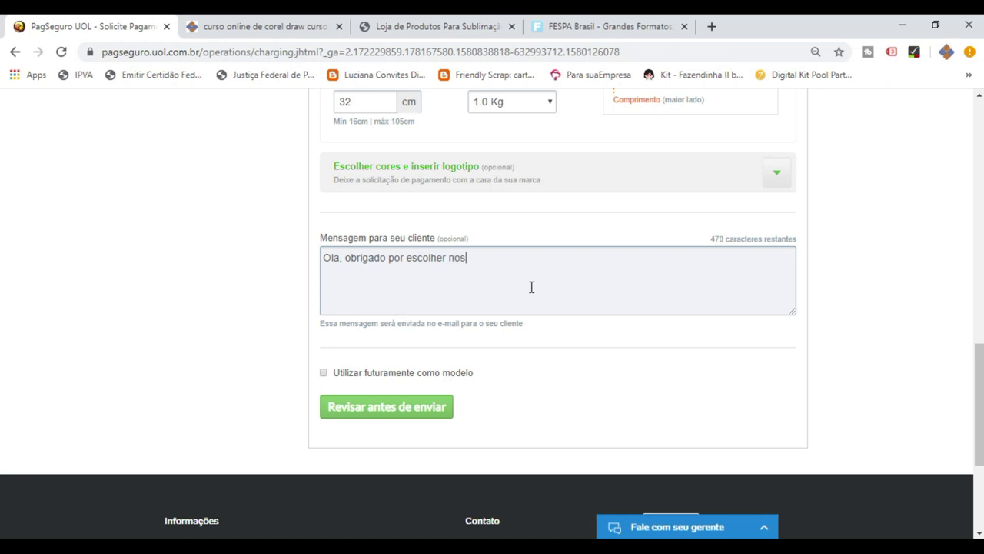
text(sos serv)
key(BackSpace)
key(BackSpace)
key(BackSpace)
key(BackSpace)
text(produtosAq)
key(BackSpace)
key(BackSpace)
Add the PagSeguro payment link note and terms: 3x interest-free, or up to 10x with card interest.
text(Segue o link de pagamento direto)
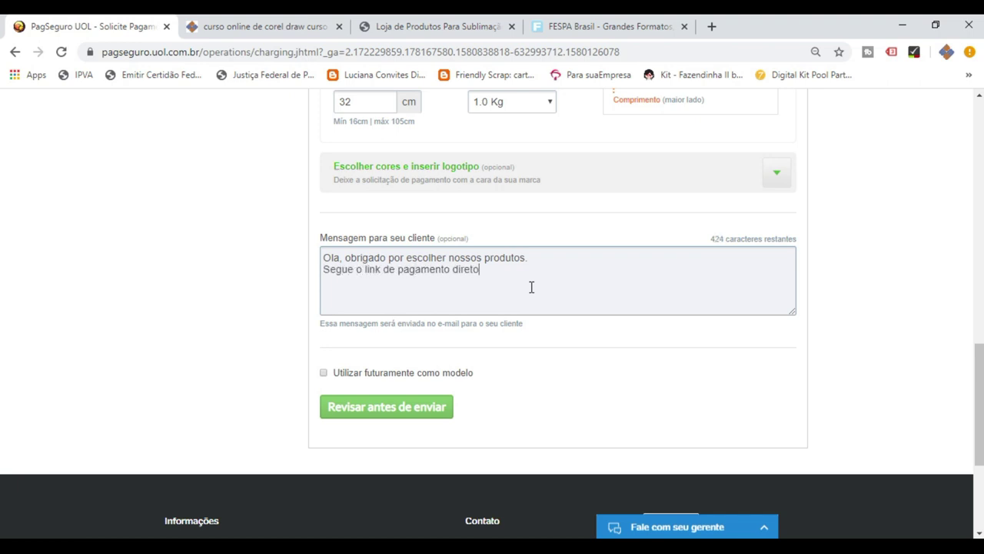
text( pelo pa)
key(BackSpace)
key(BackSpace)
text(Pagseguro. )
text(Você poder)
text(á )
text(parce)
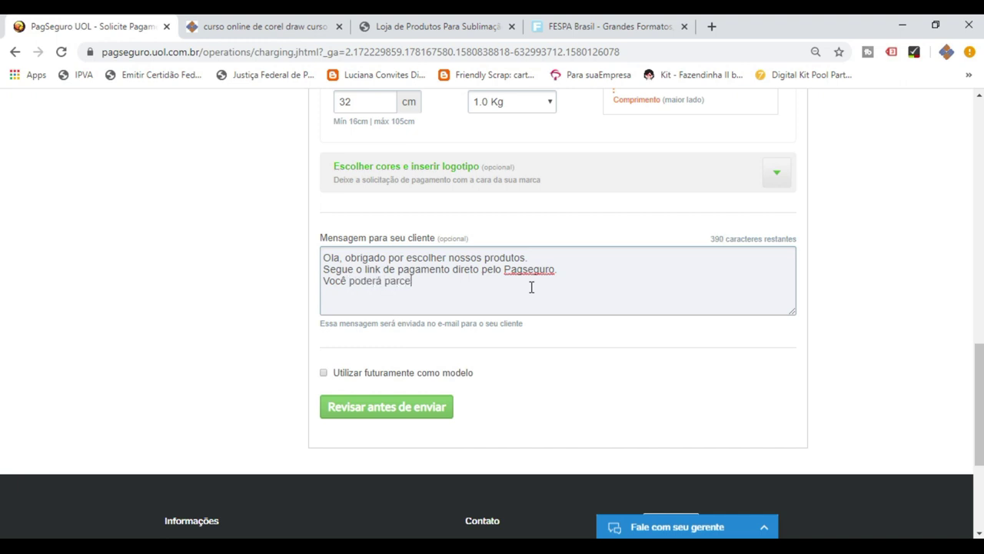
text(lar em até 3x sem juros.)
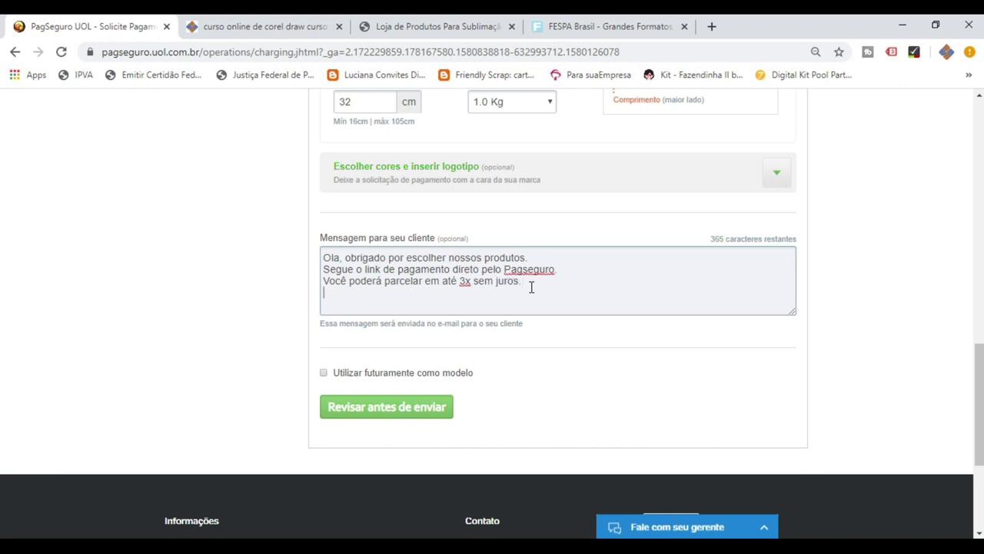
key(BackSpace)
text(mas você)
key(BackSpace)
key(BackSpace)
key(BackSpace)
key(BackSpace)
key(BackSpace)
key(BackSpace)
key(BackSpace)
text(as você também parcelar em 10x)
key(BackSpace)
key(BackSpace)
key(BackSpace)
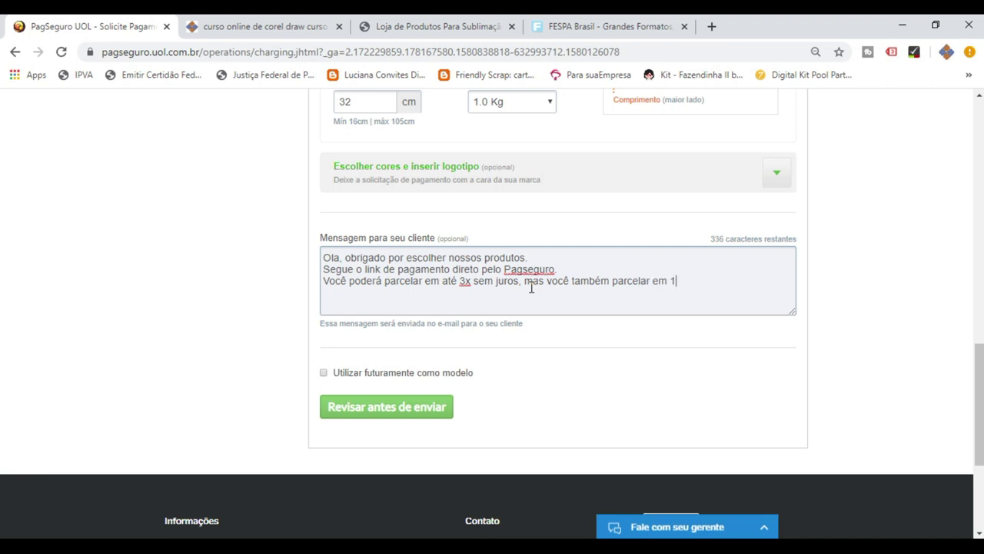
text(até )
text(10x por)
key(BackSpace)
key(BackSpace)
key(BackSpace)
key(BackSpace)
text(, porém vai ter o)
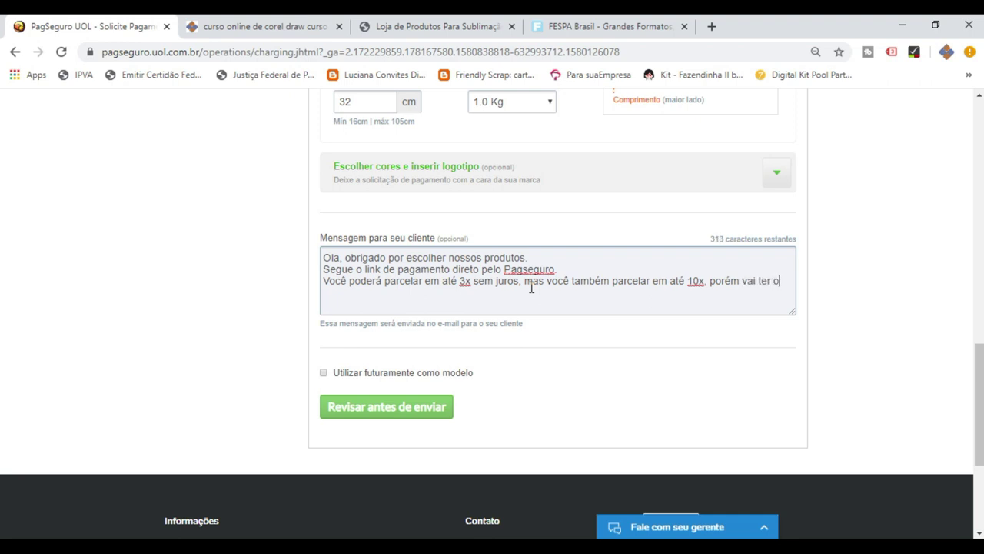
text( juros do seu ca)
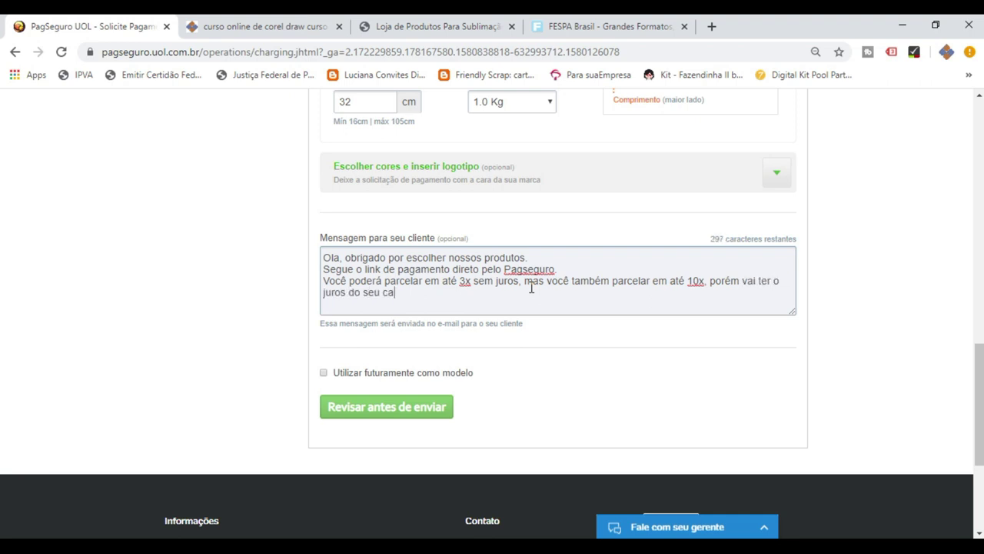
text(rtão.)
scroll(781, 327, down, 2)
scroll(784, 329, up, 2)
scroll(712, 347, down, 1)
scroll(712, 346, up, 4)
scroll(712, 347, up, 5)
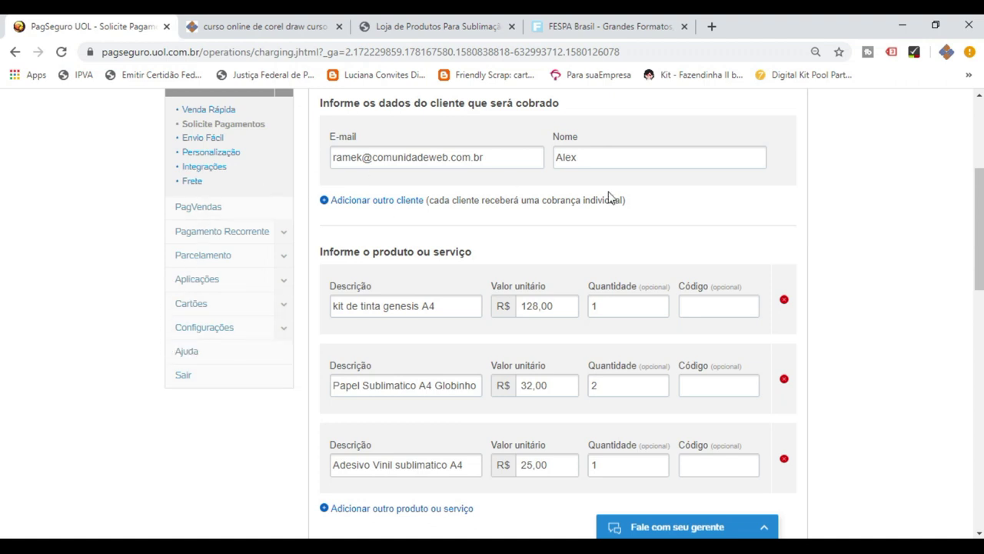
scroll(823, 259, down, 2)
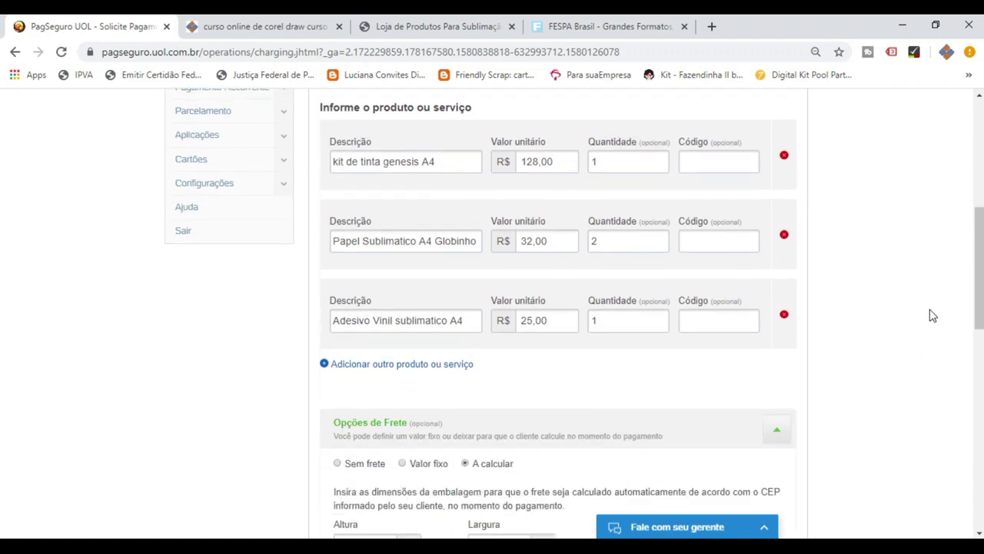
scroll(932, 314, down, 2)
scroll(933, 313, up, 2)
scroll(935, 314, up, 3)
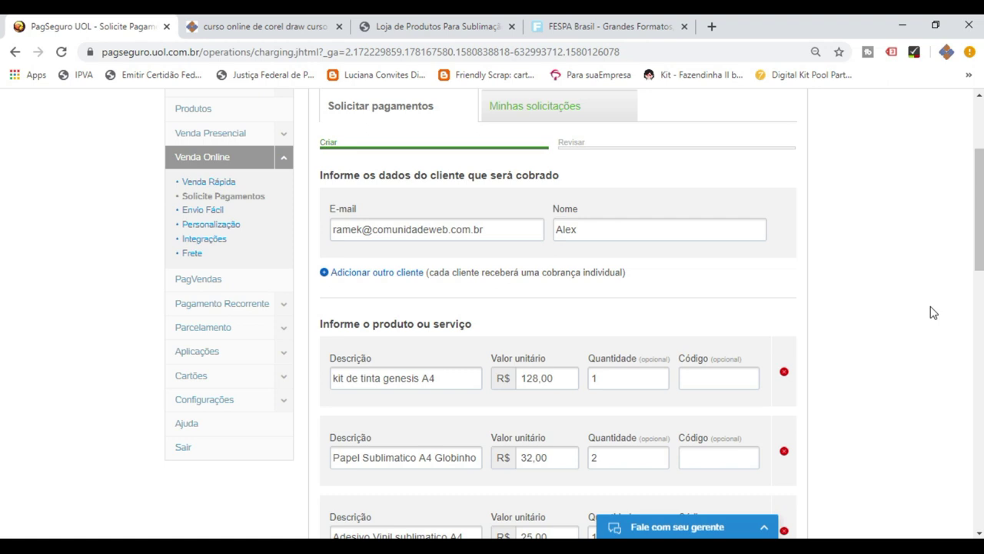
scroll(932, 312, down, 6)
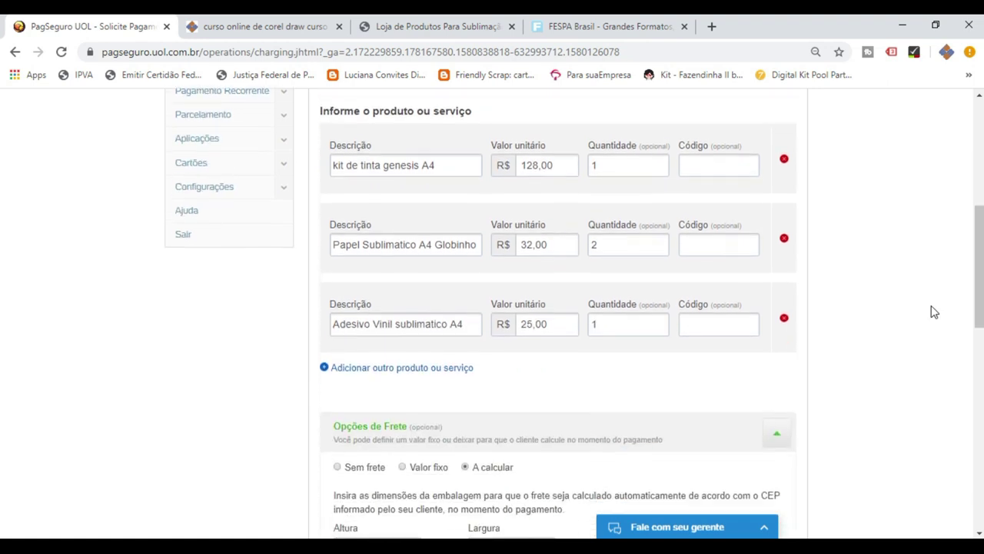
scroll(932, 312, down, 1)
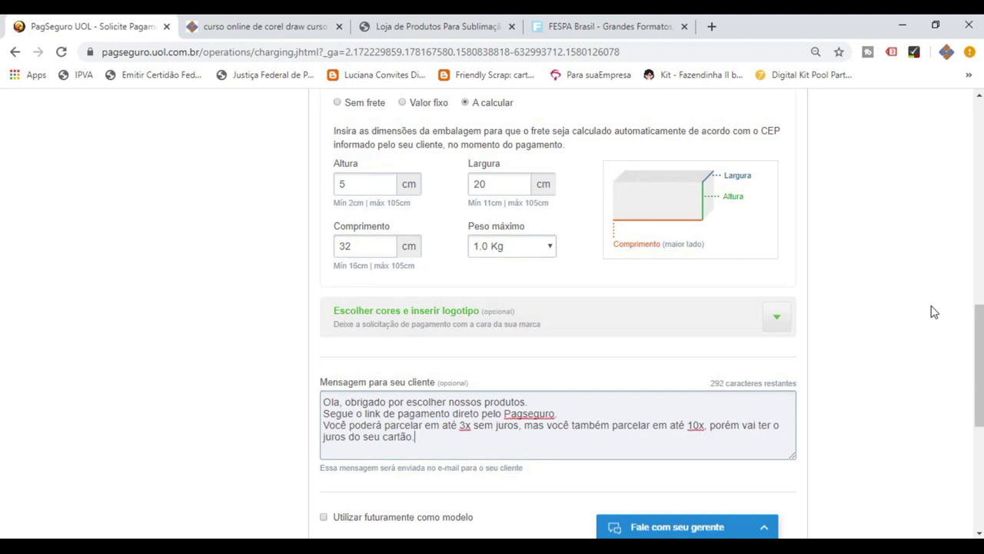
scroll(933, 312, up, 5)
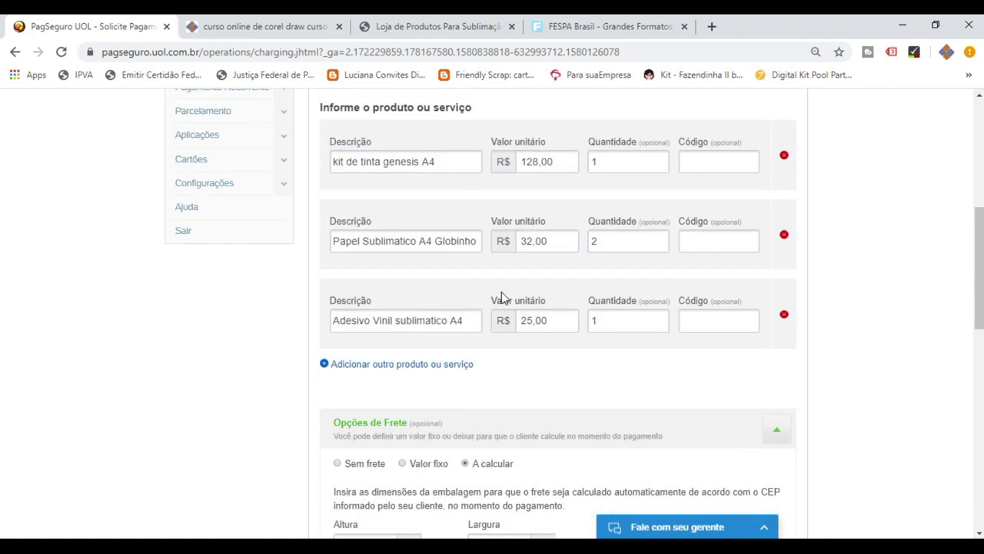
scroll(931, 285, down, 6)
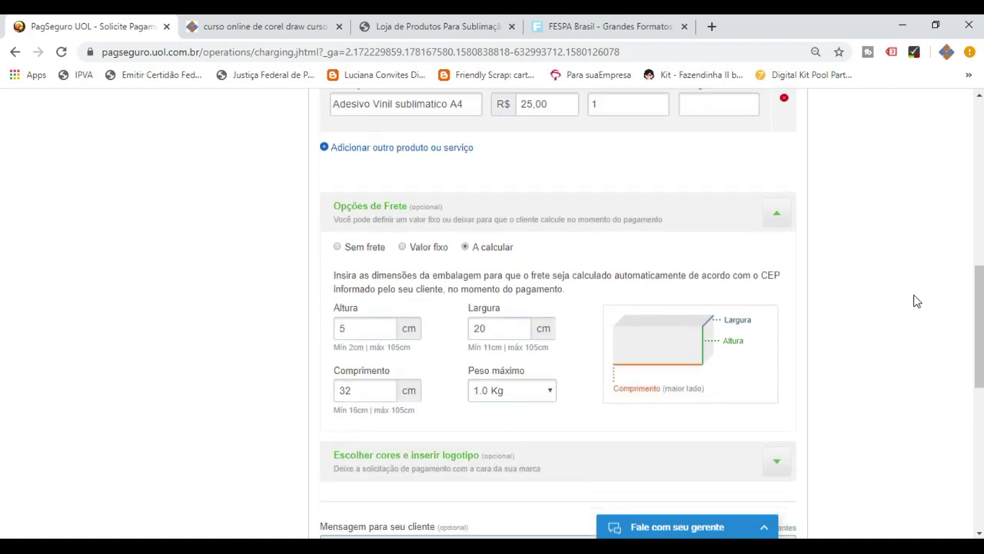
scroll(927, 318, down, 3)
scroll(928, 318, up, 2)
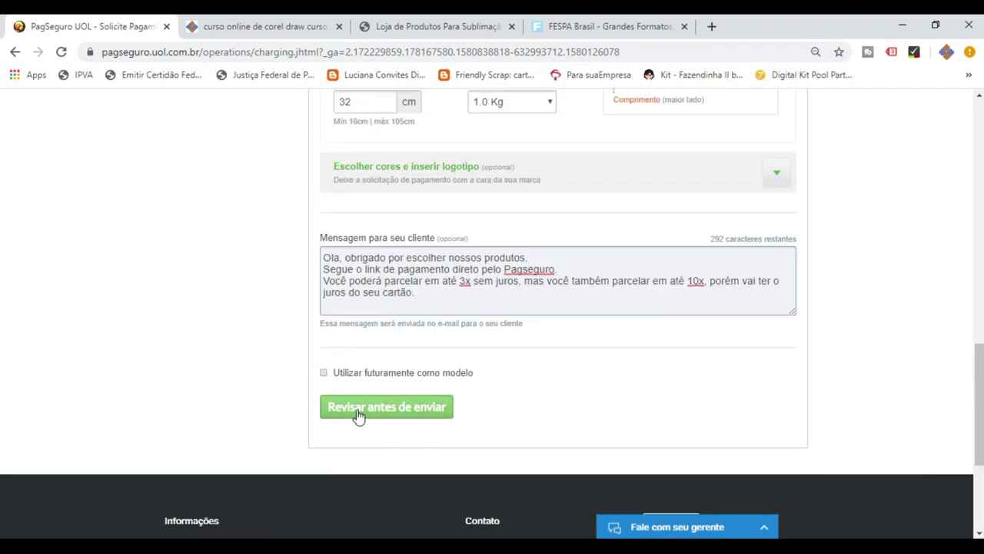
Review the R$ 217,00 request summary and confirm sending it to the client.
click(358, 411)
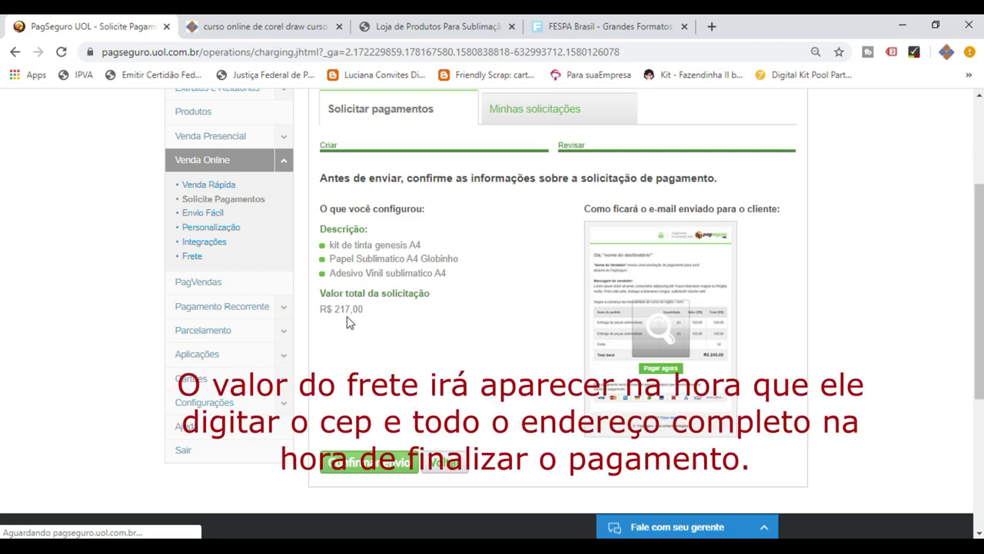
click(368, 470)
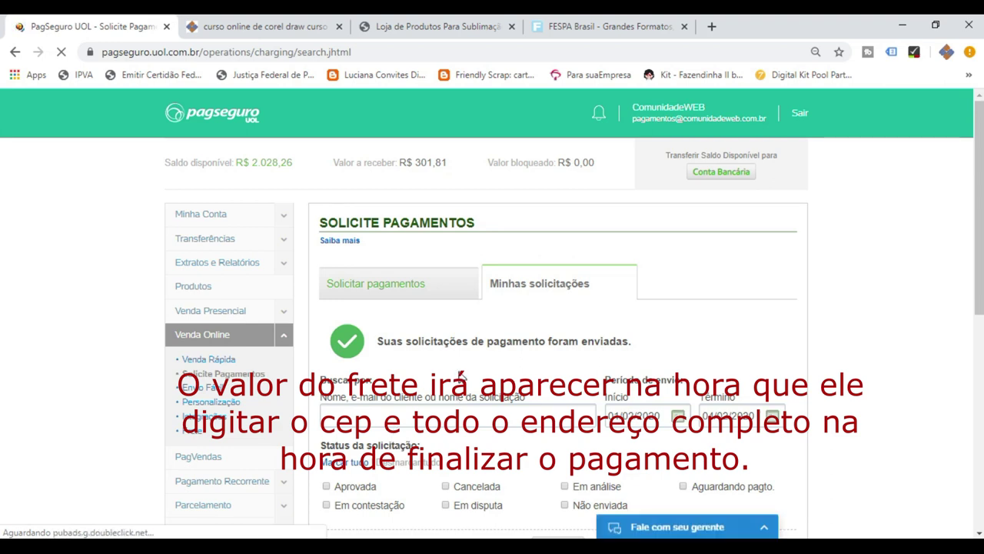
Check Minhas solicitações for the R$ 217,00 request awaiting payment, then switch to the store tab.
scroll(460, 376, down, 1)
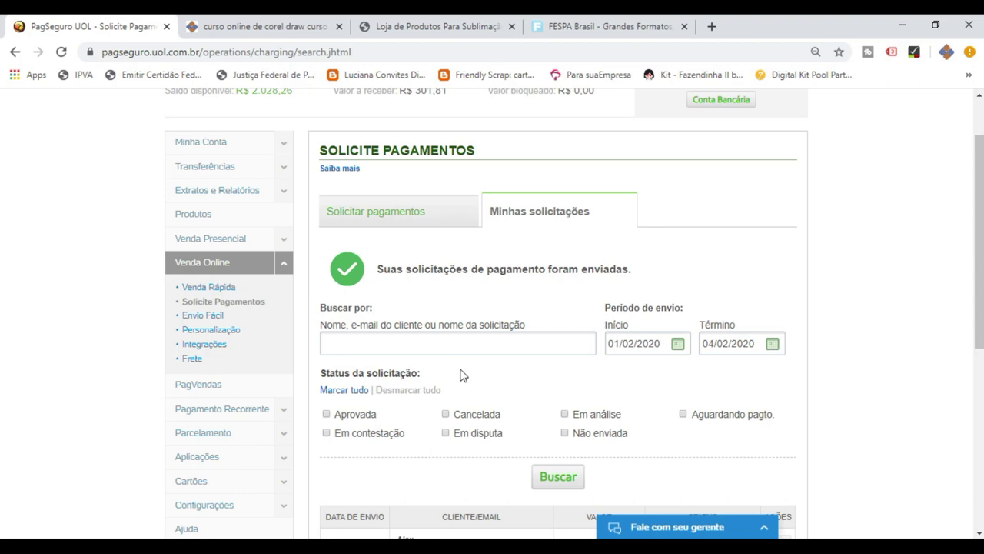
click(543, 213)
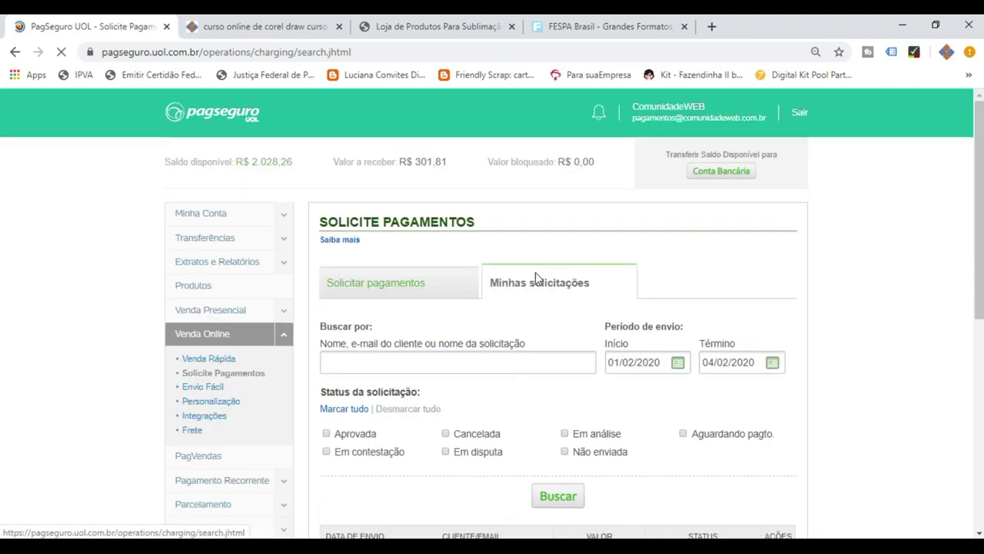
scroll(534, 285, down, 4)
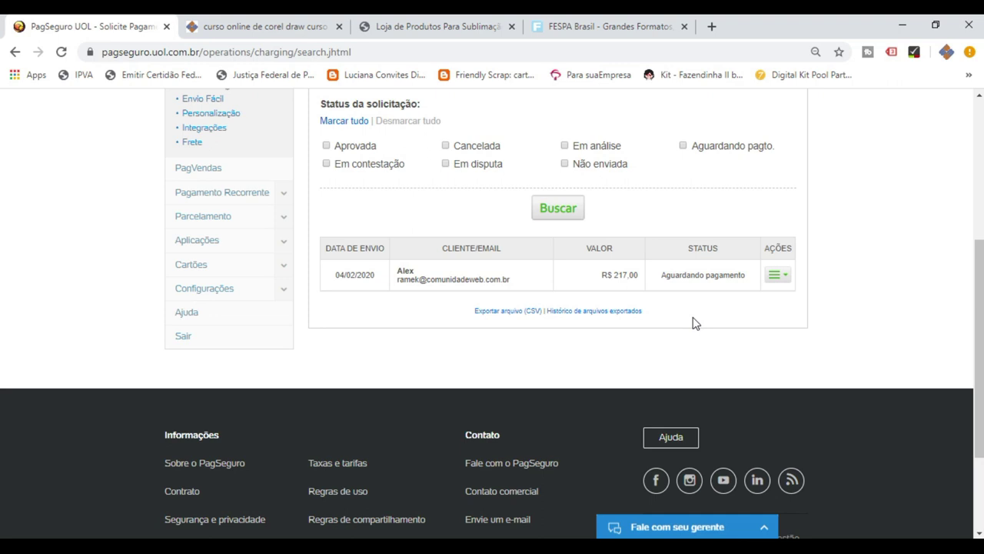
scroll(694, 323, up, 2)
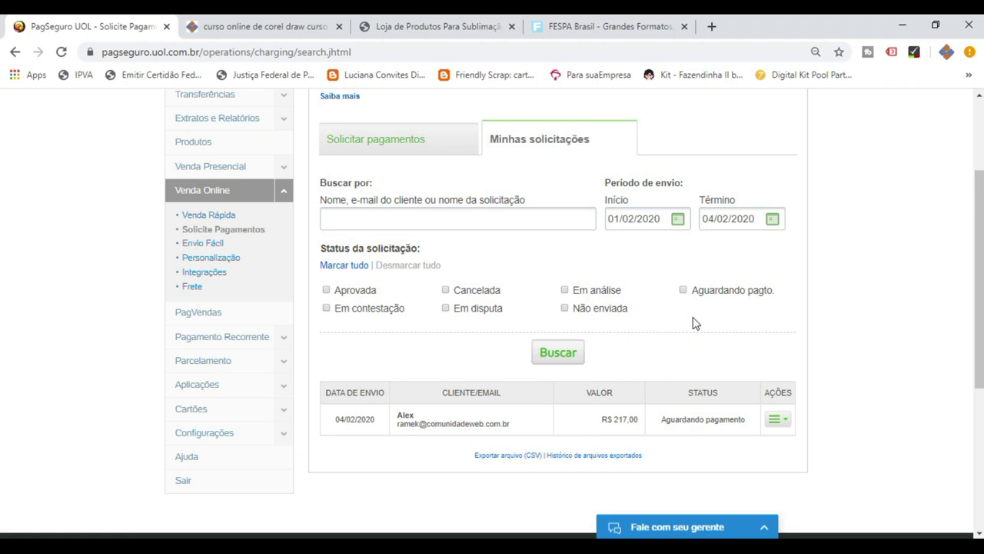
scroll(695, 323, up, 2)
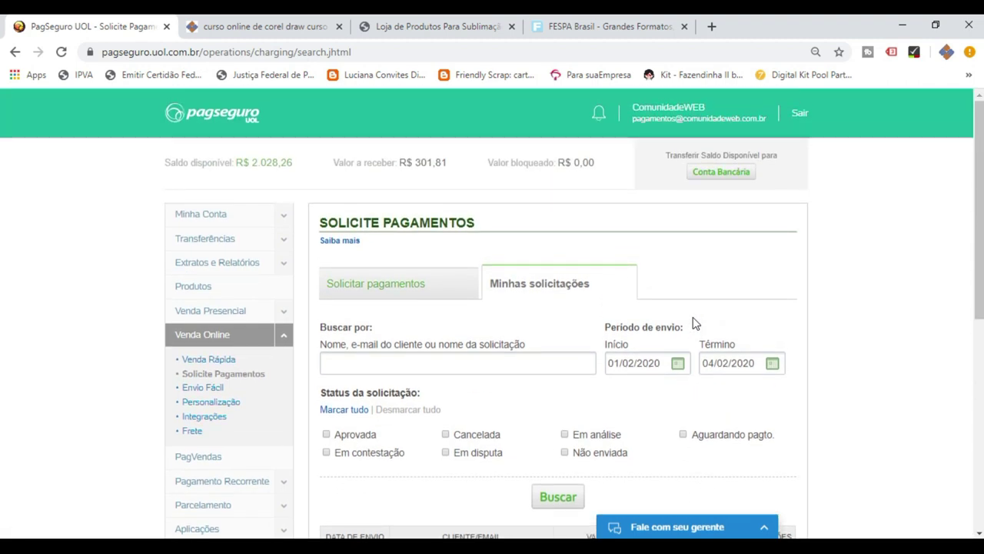
scroll(694, 323, down, 5)
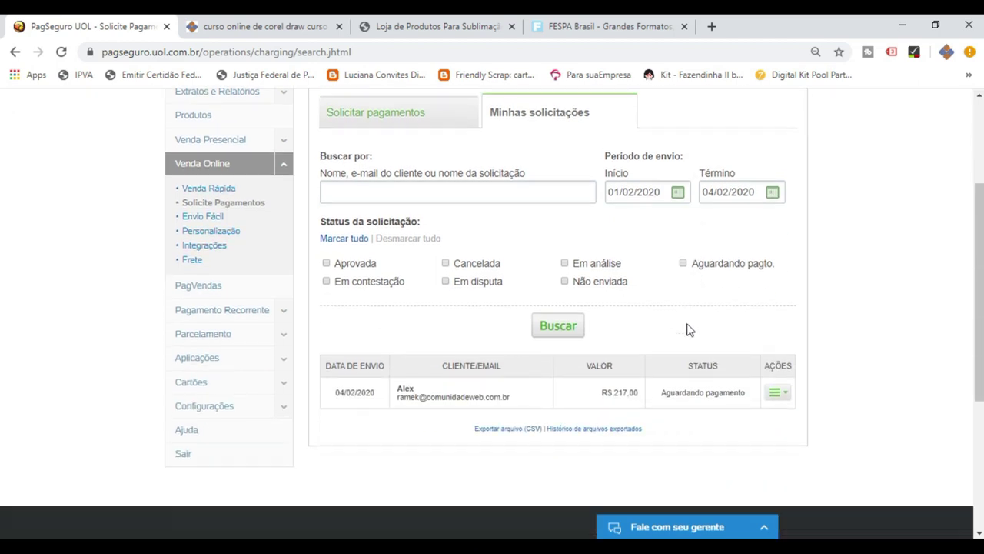
scroll(671, 342, up, 5)
click(447, 30)
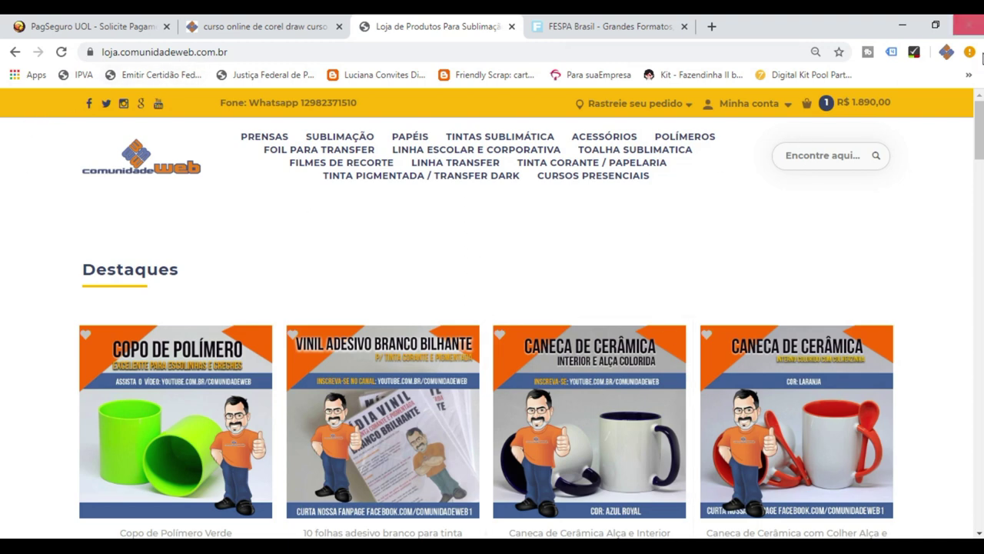
drag(980, 132, 980, 132)
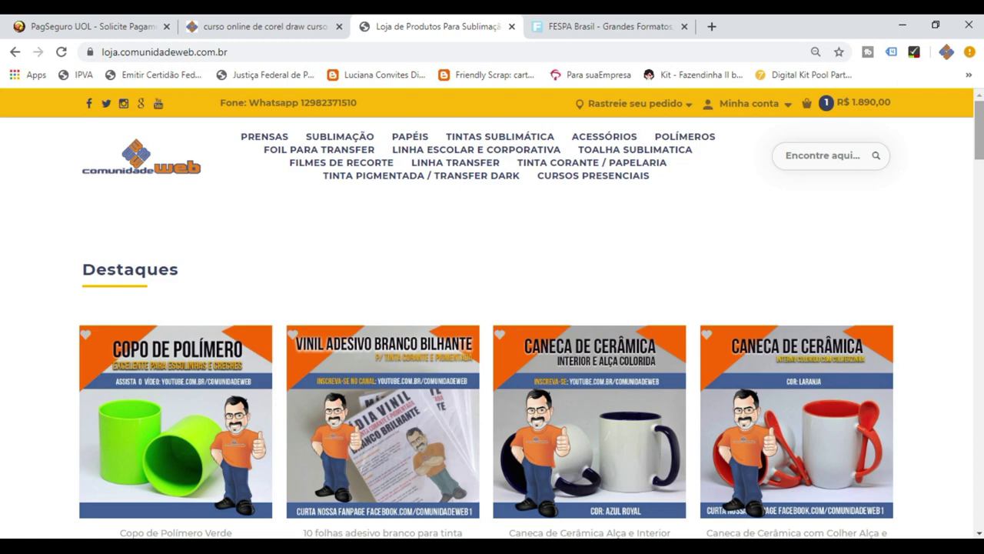
drag(982, 121, 982, 128)
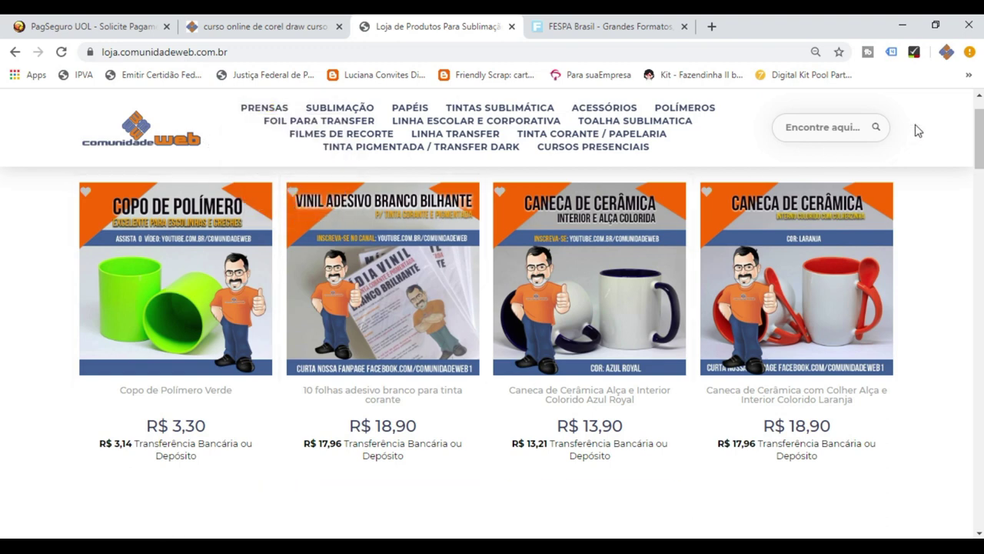
drag(981, 144, 980, 131)
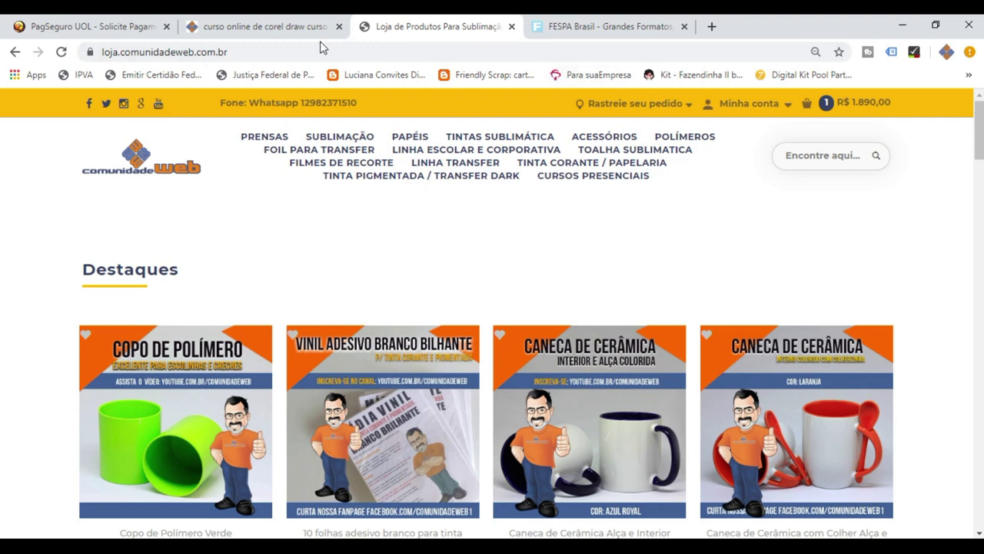
Switch to the 'curso online de corel draw' tab and scroll down to the course cards.
click(281, 27)
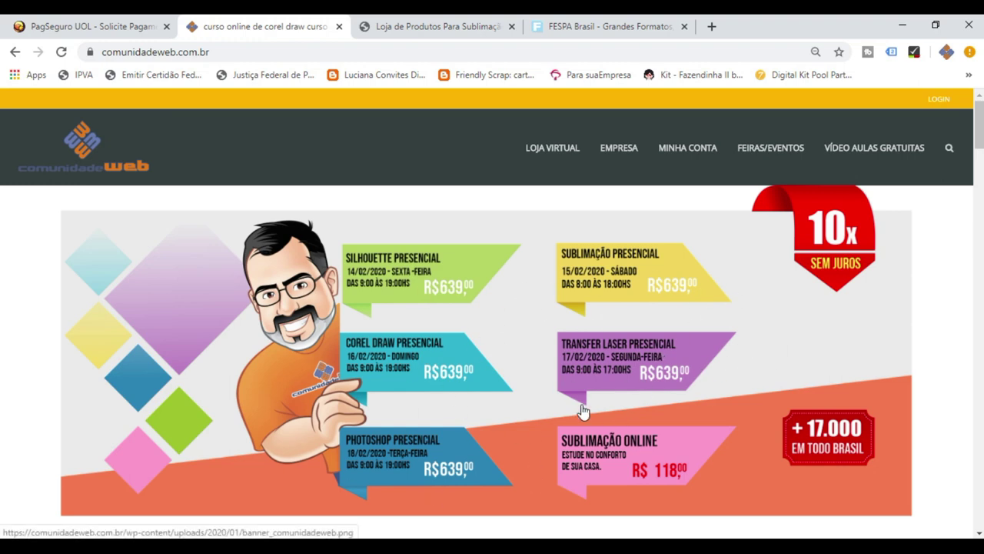
drag(980, 142, 979, 222)
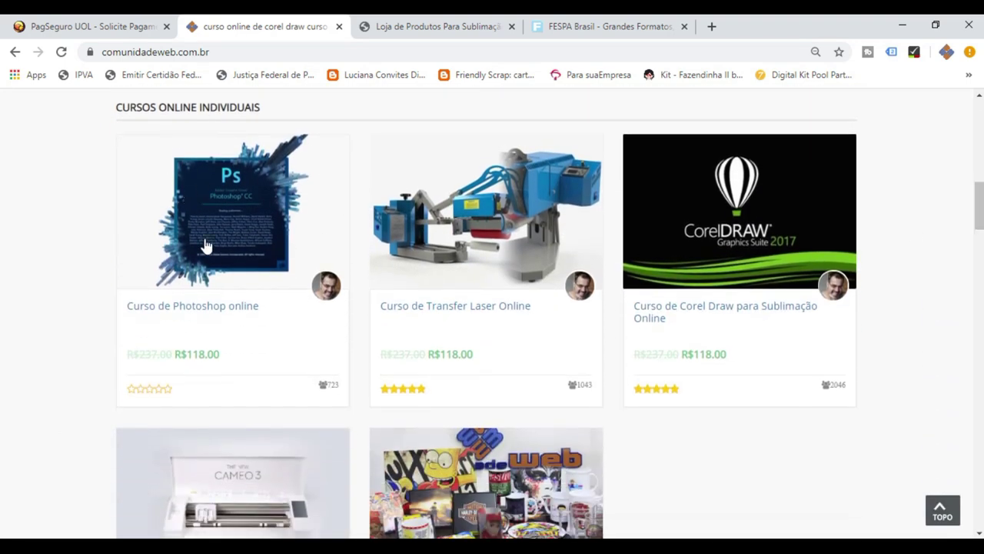